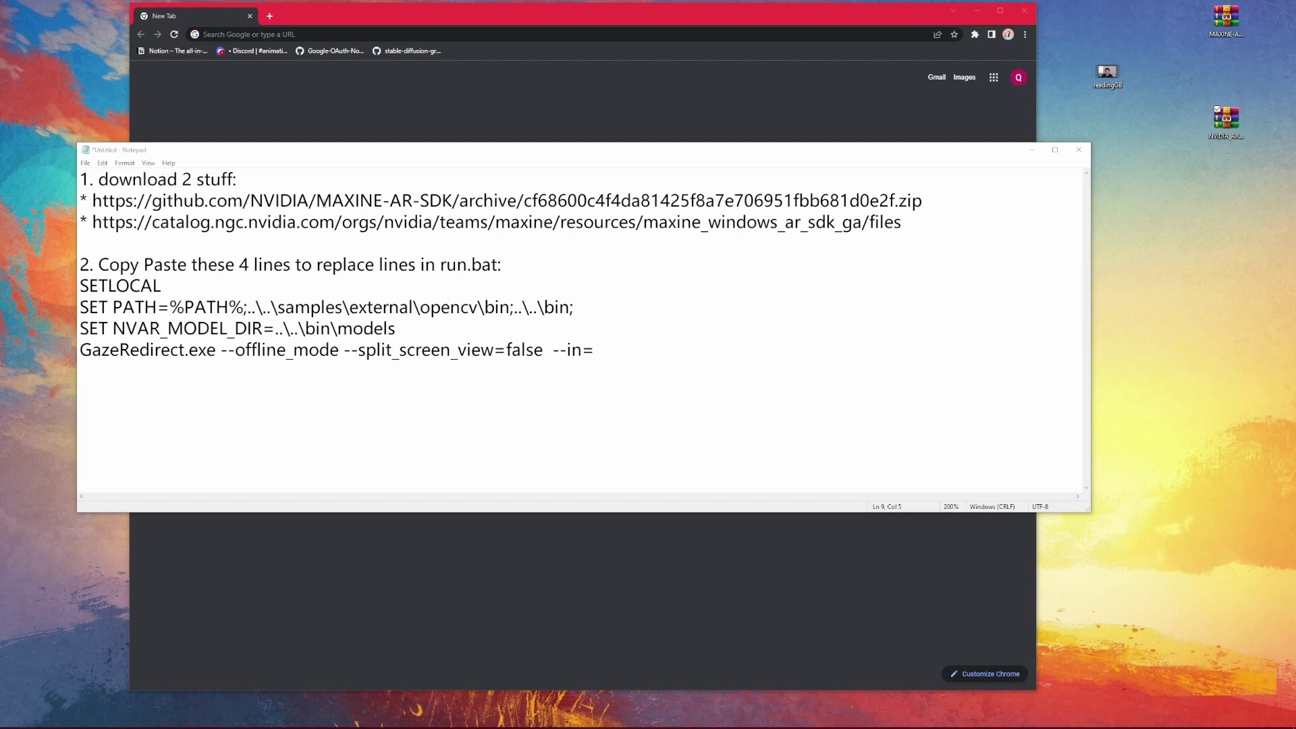
Copy the GitHub MAXINE-AR-SDK zip link from line 2 of the Notepad notes.
{"action": "left_click_drag", "start_coordinate": [919, 204], "coordinate": [95, 209]}
{"action": "key", "text": "ctrl+c"}
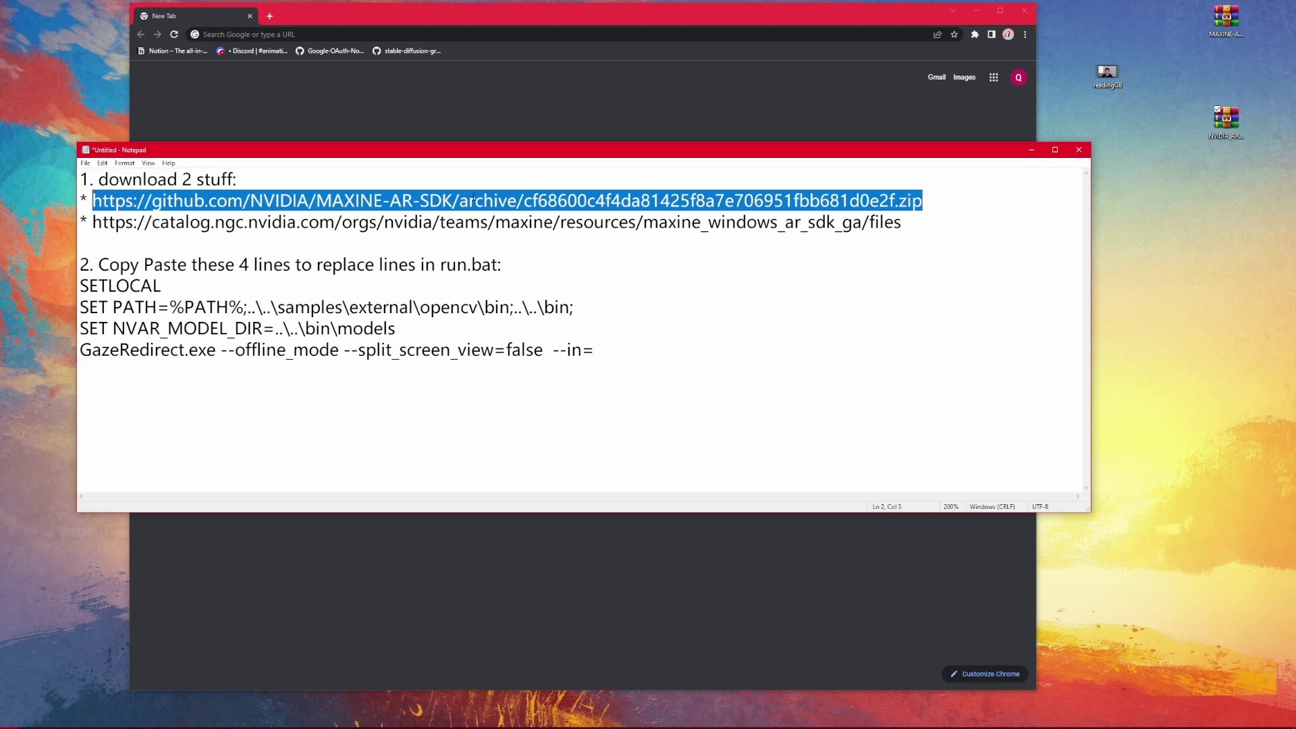
{"action": "left_click", "coordinate": [309, 27]}
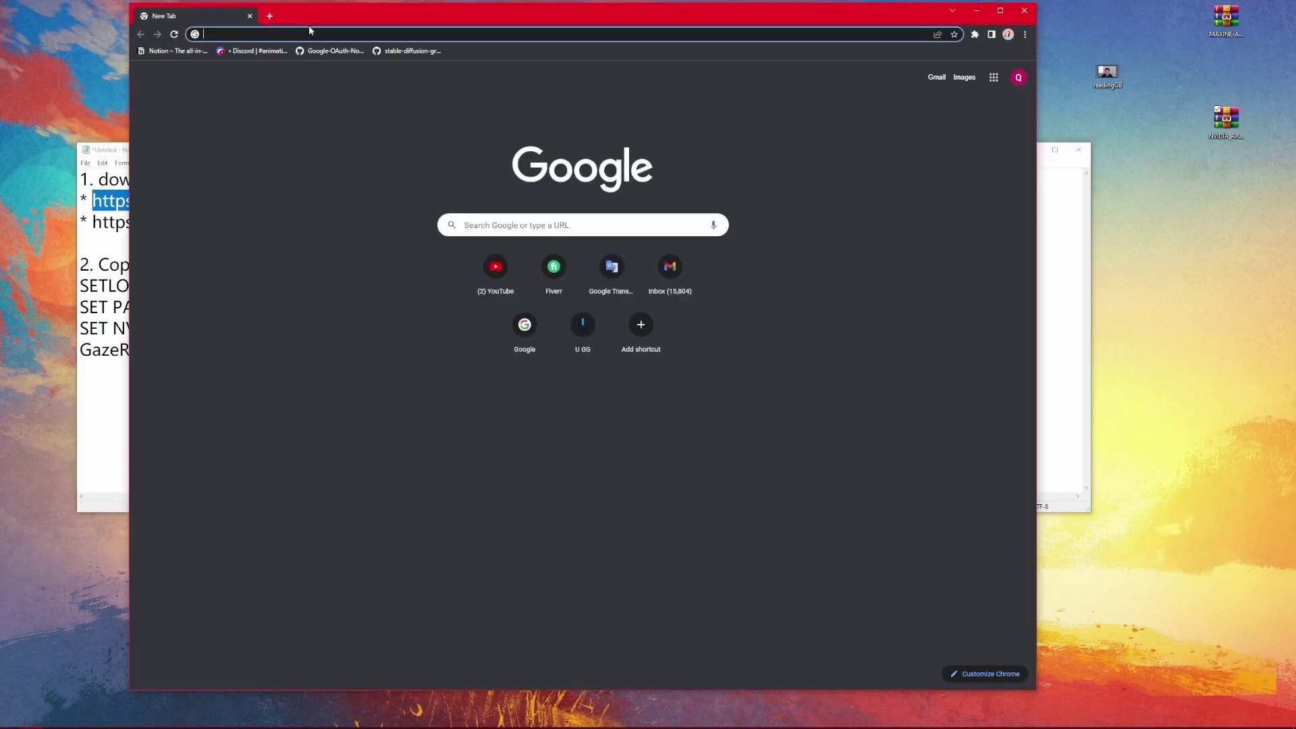
Download the MAXINE-AR-SDK zip from the pasted GitHub link, then copy the NGC catalog link from line 3.
{"action": "key", "text": "ctrl+v"}
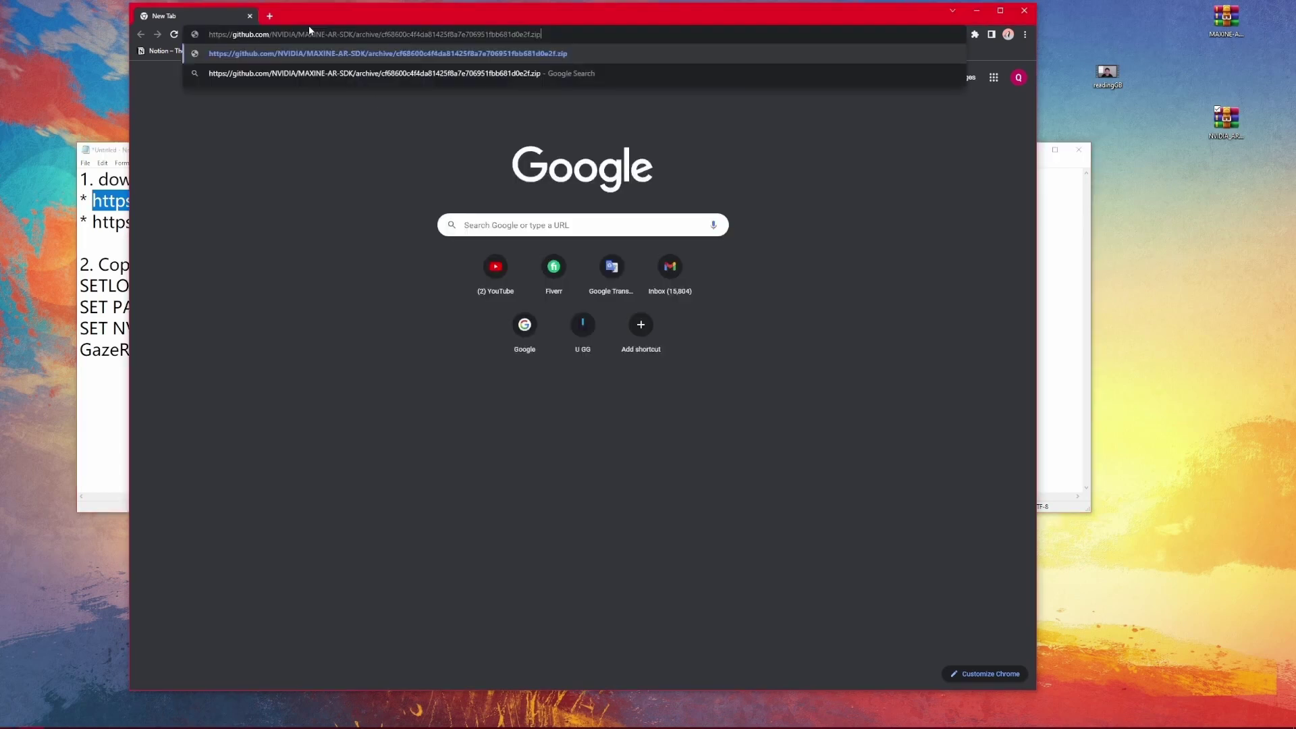
{"action": "key", "text": "Return"}
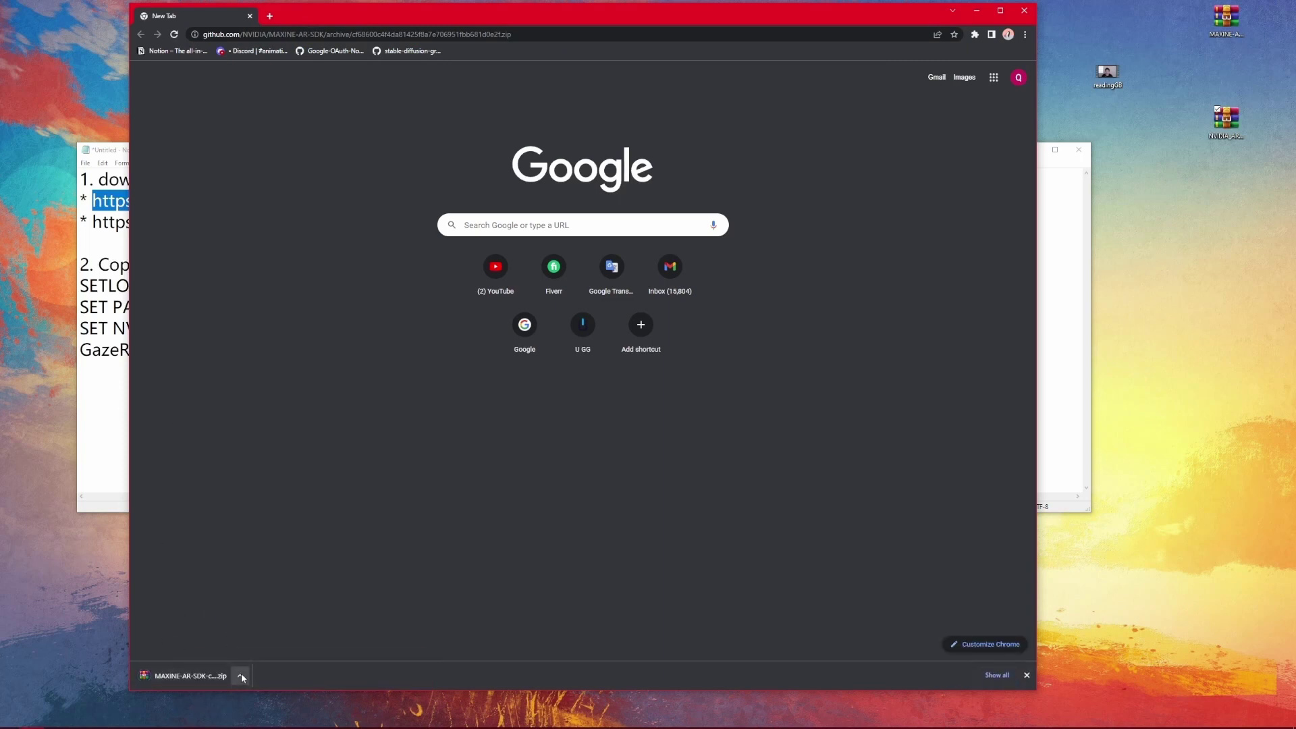
{"action": "left_click", "coordinate": [75, 311]}
{"action": "left_click_drag", "start_coordinate": [92, 222], "coordinate": [957, 224]}
{"action": "key", "text": "ctrl+c"}
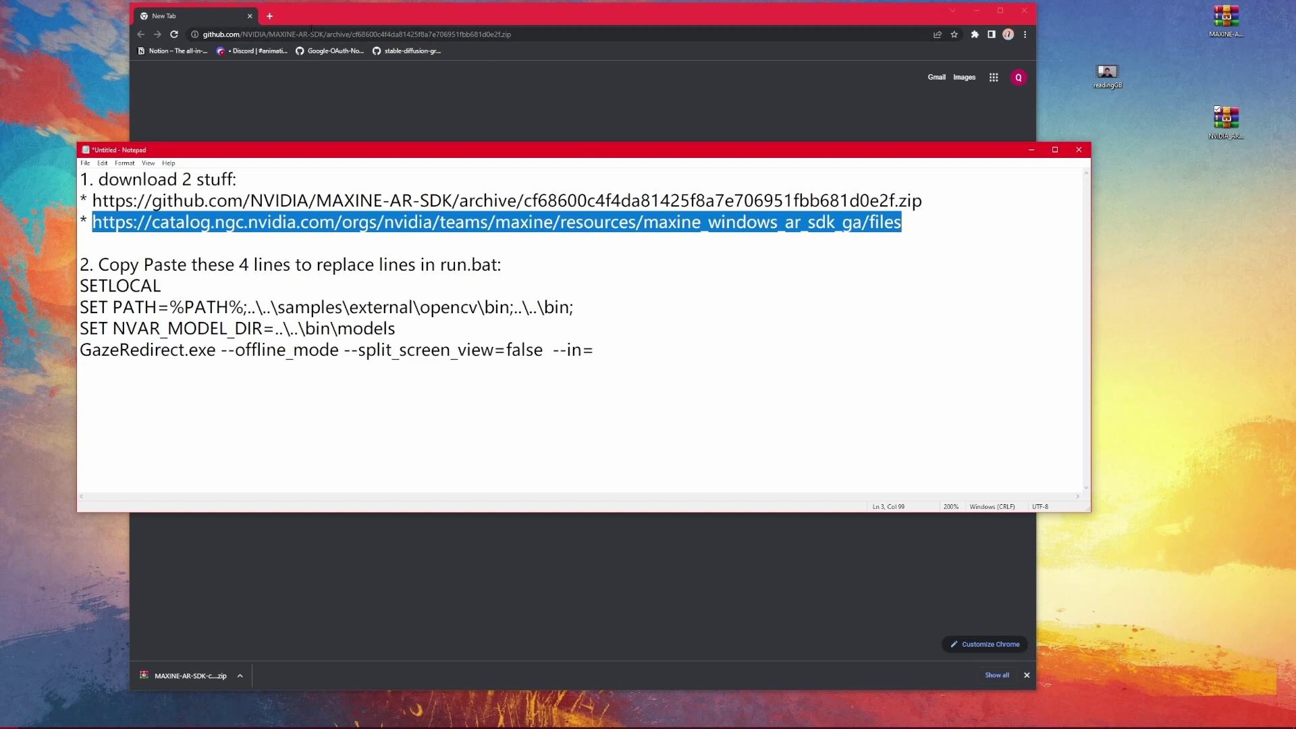
{"action": "left_click", "coordinate": [310, 32]}
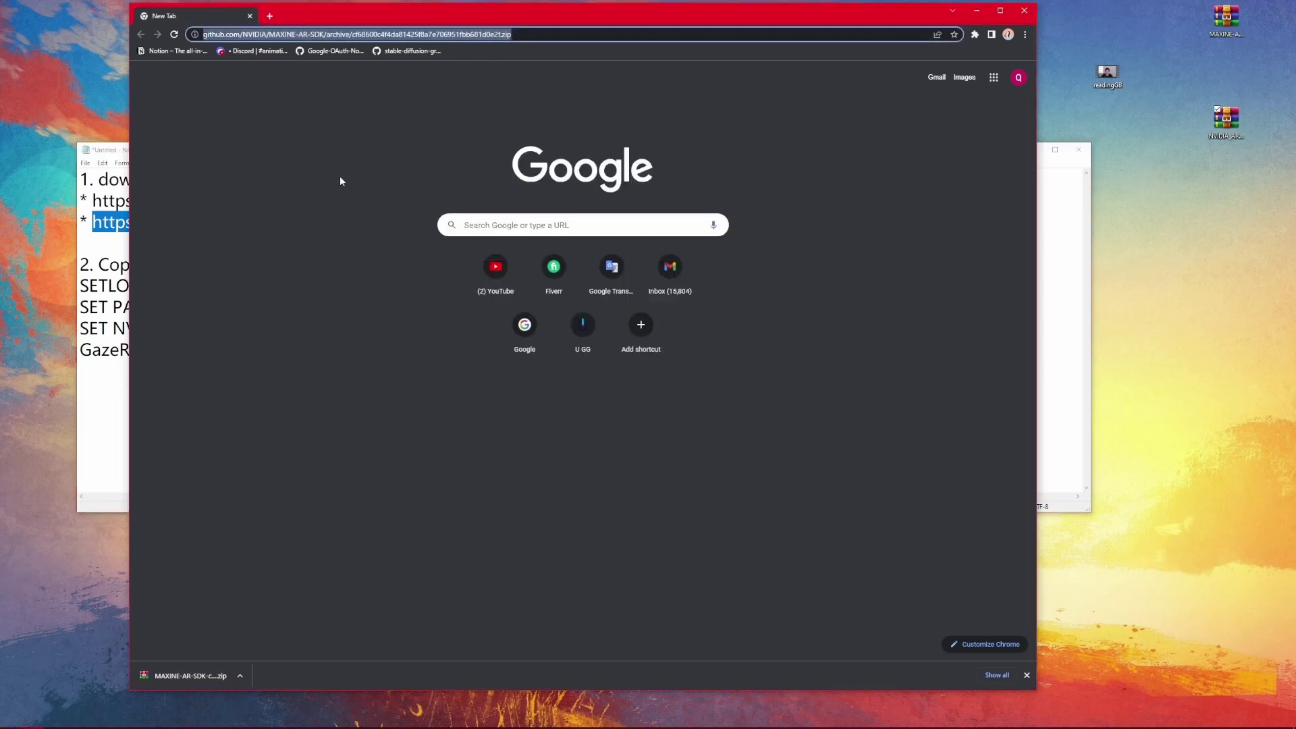
Load the Maxine Windows AR SDK page on NGC and sign in with the NVIDIA account.
{"action": "key", "text": "ctrl+v"}
{"action": "key", "text": "Return"}
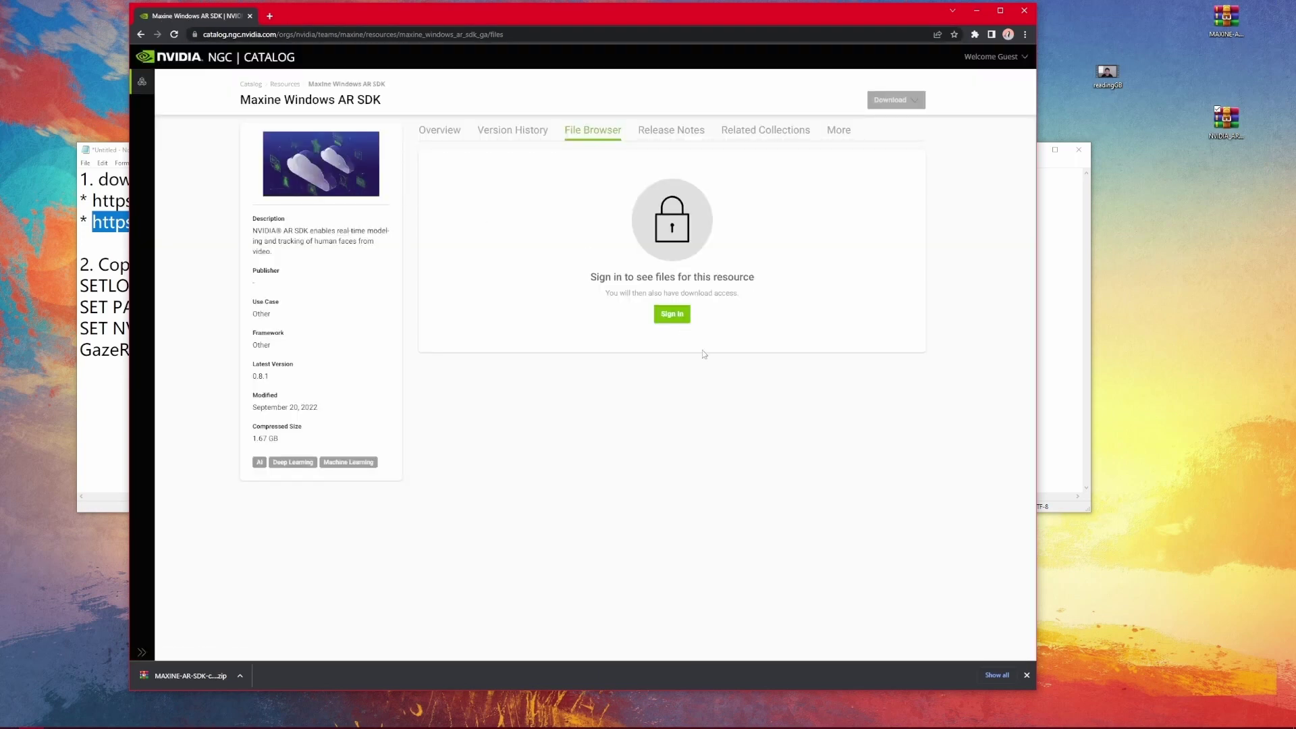
{"action": "left_click", "coordinate": [672, 315]}
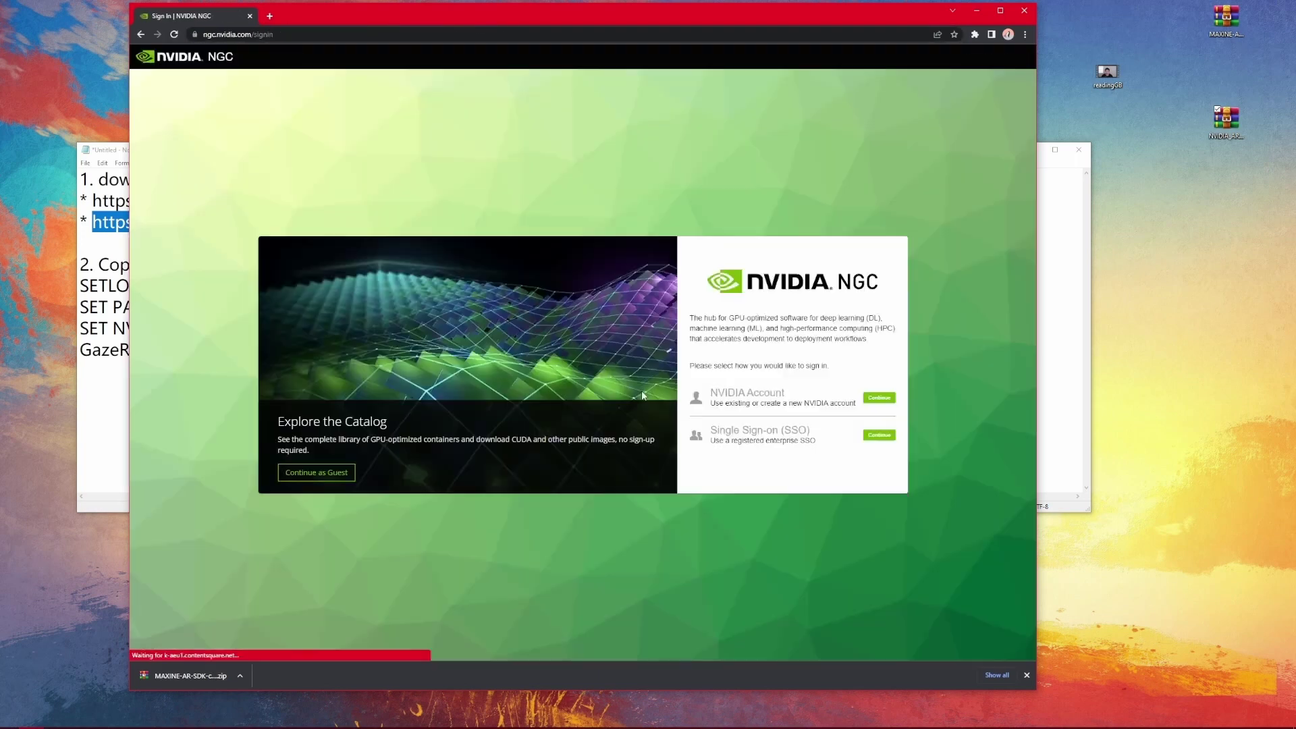
{"action": "left_click", "coordinate": [880, 398]}
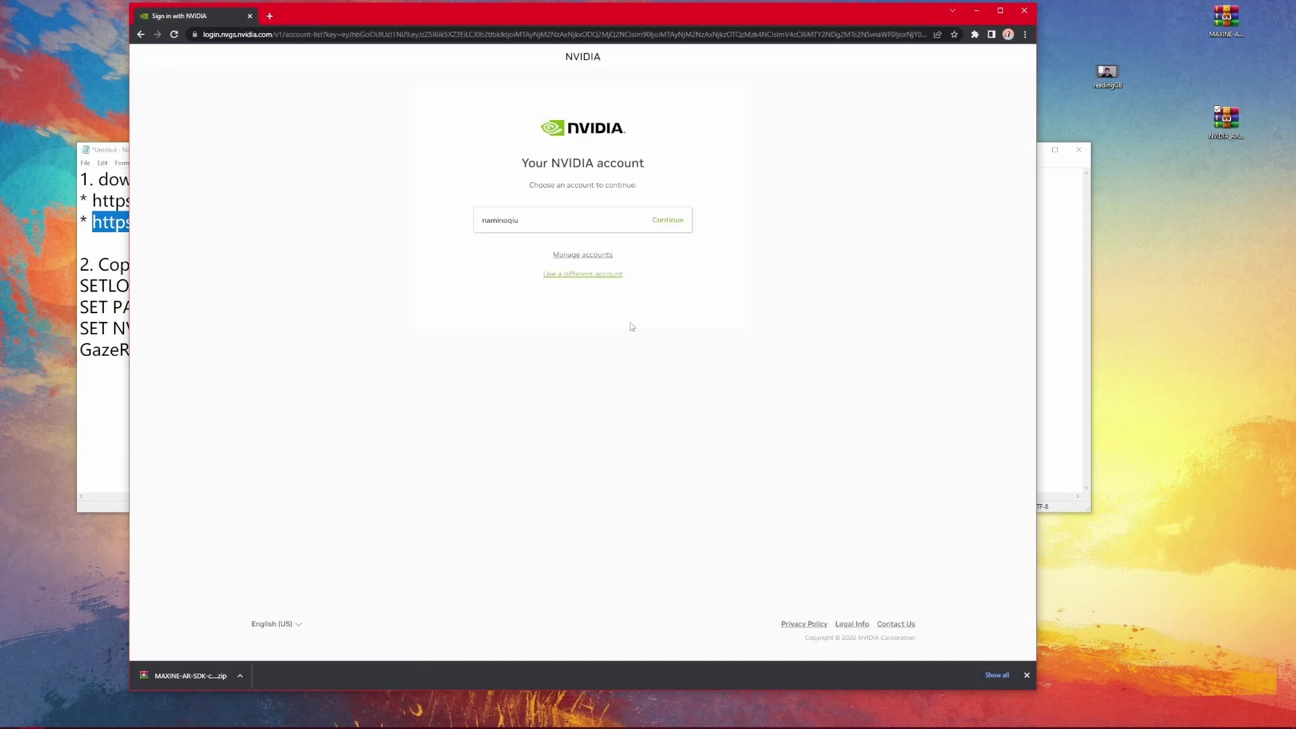
{"action": "left_click", "coordinate": [668, 220]}
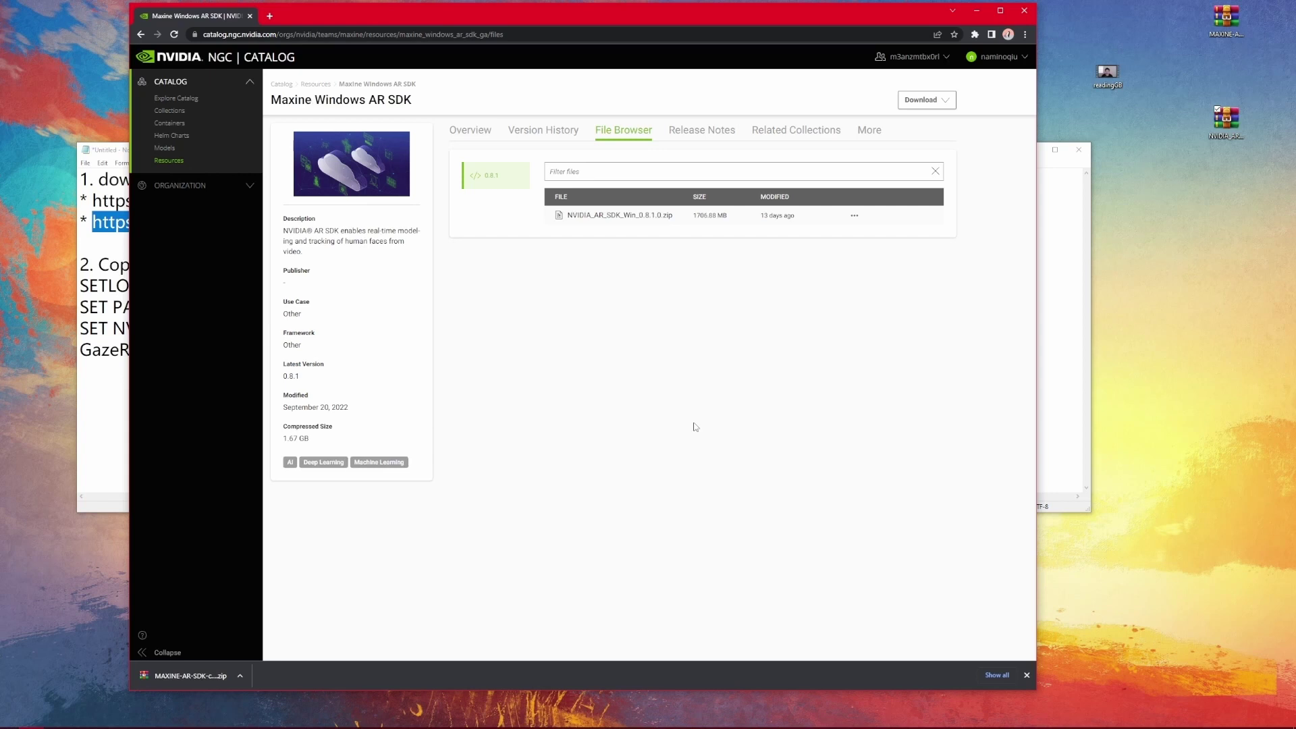
Start the NVIDIA_AR_SDK_Win_0.8.1.0.zip download, then cancel it from the downloads bar.
{"action": "left_click", "coordinate": [652, 223]}
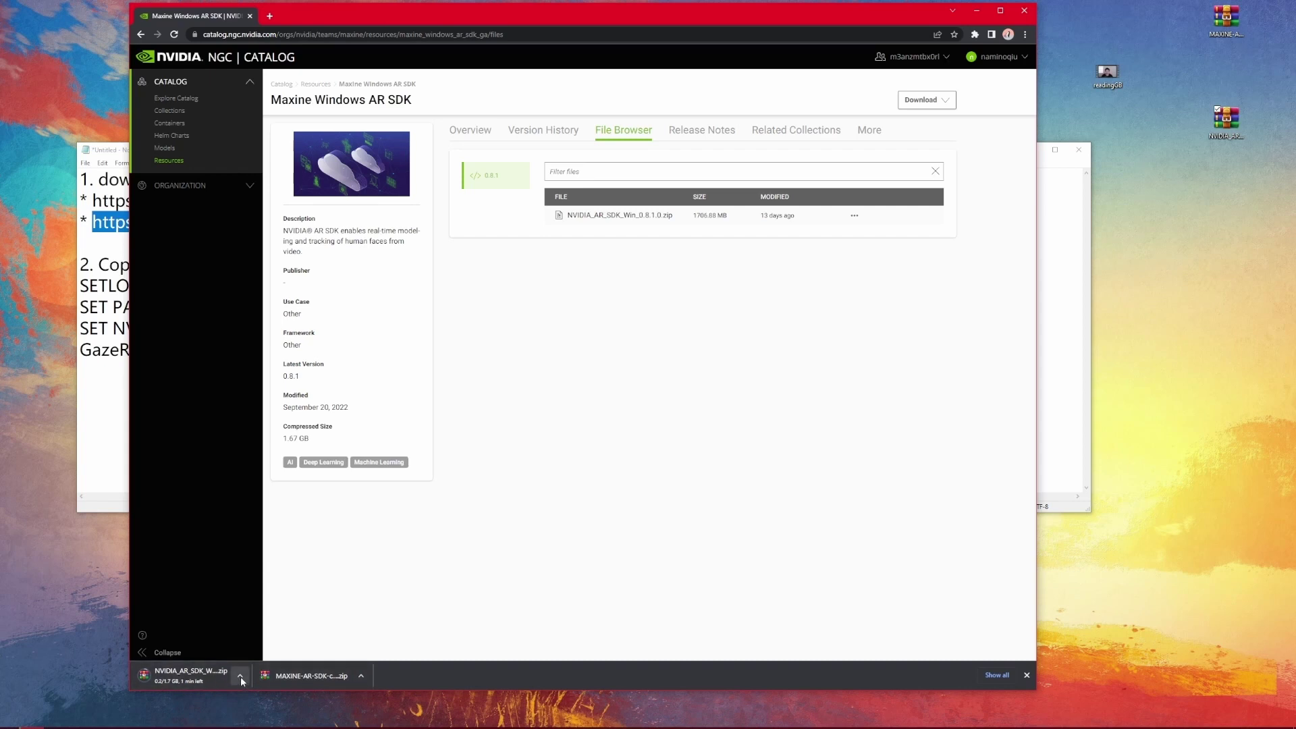
{"action": "left_click", "coordinate": [240, 677]}
{"action": "left_click", "coordinate": [297, 658]}
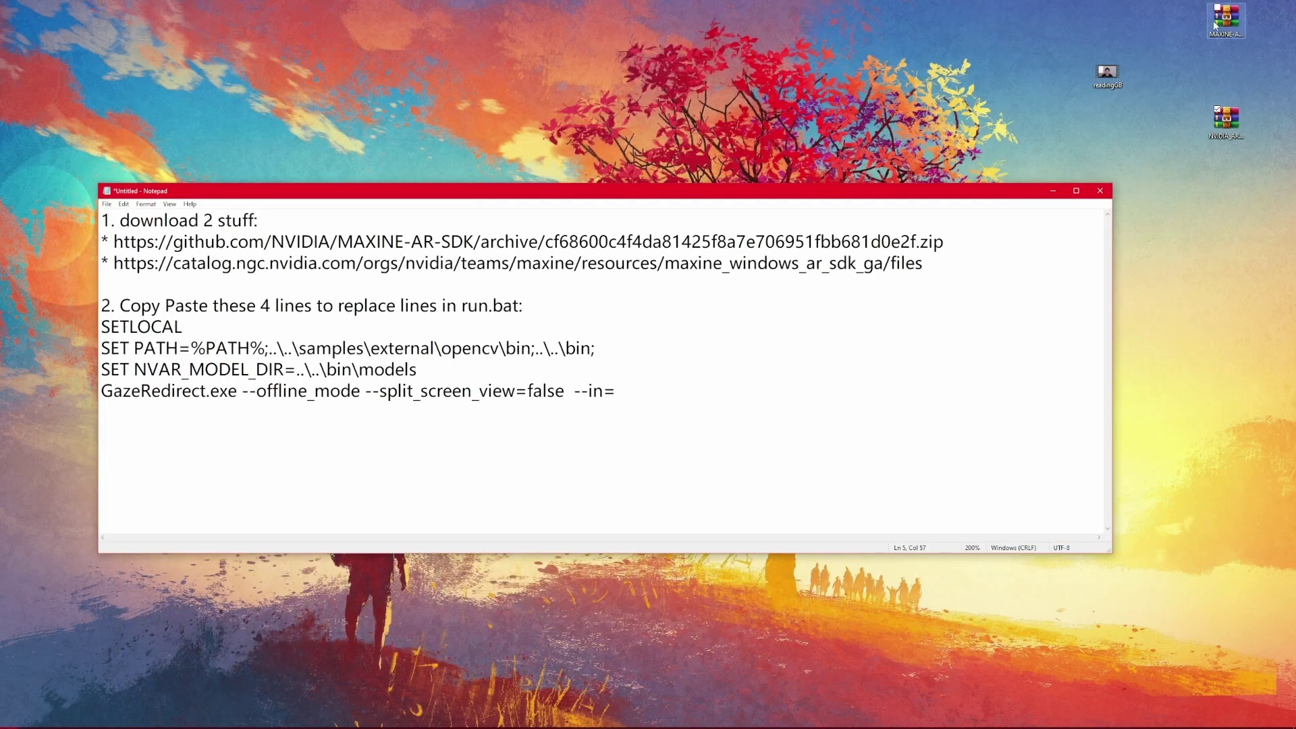
Open the desktop MAXINE-AR-SDK zip in File Explorer and enter its inner folder.
{"action": "left_click", "coordinate": [1225, 50]}
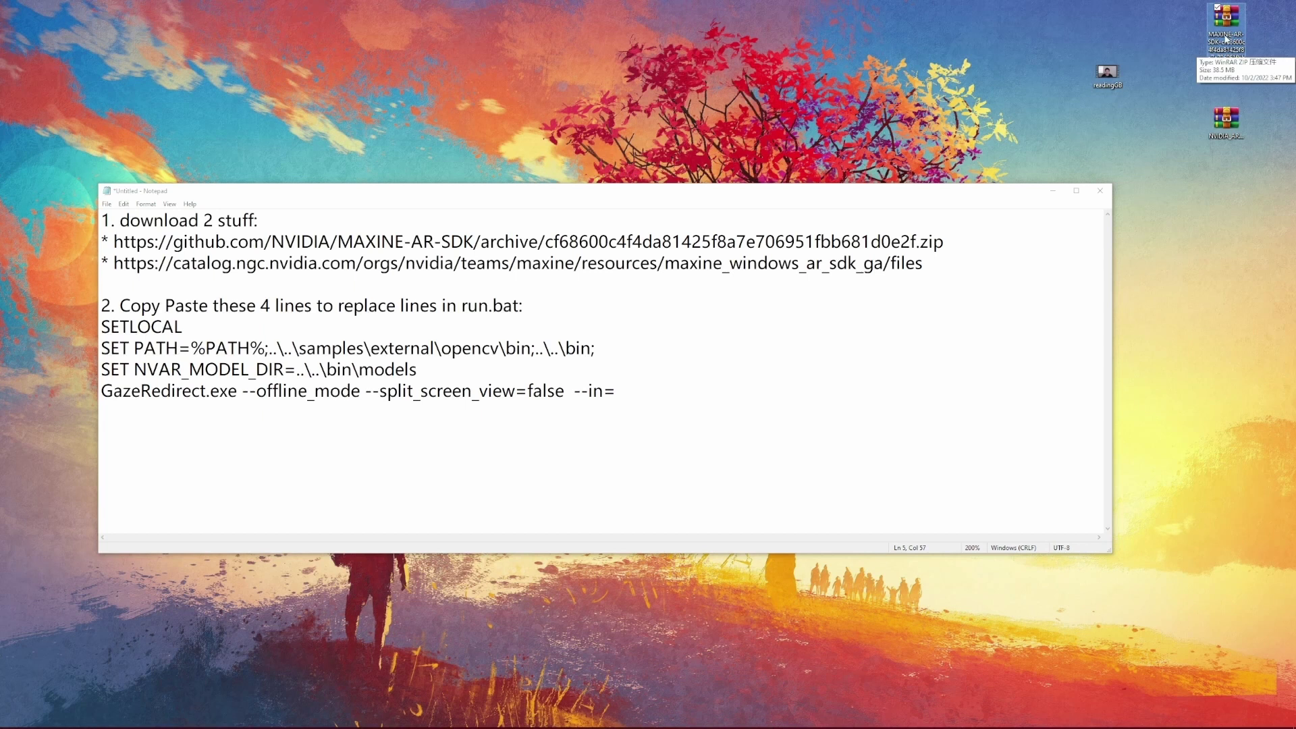
{"action": "right_click", "coordinate": [1225, 40]}
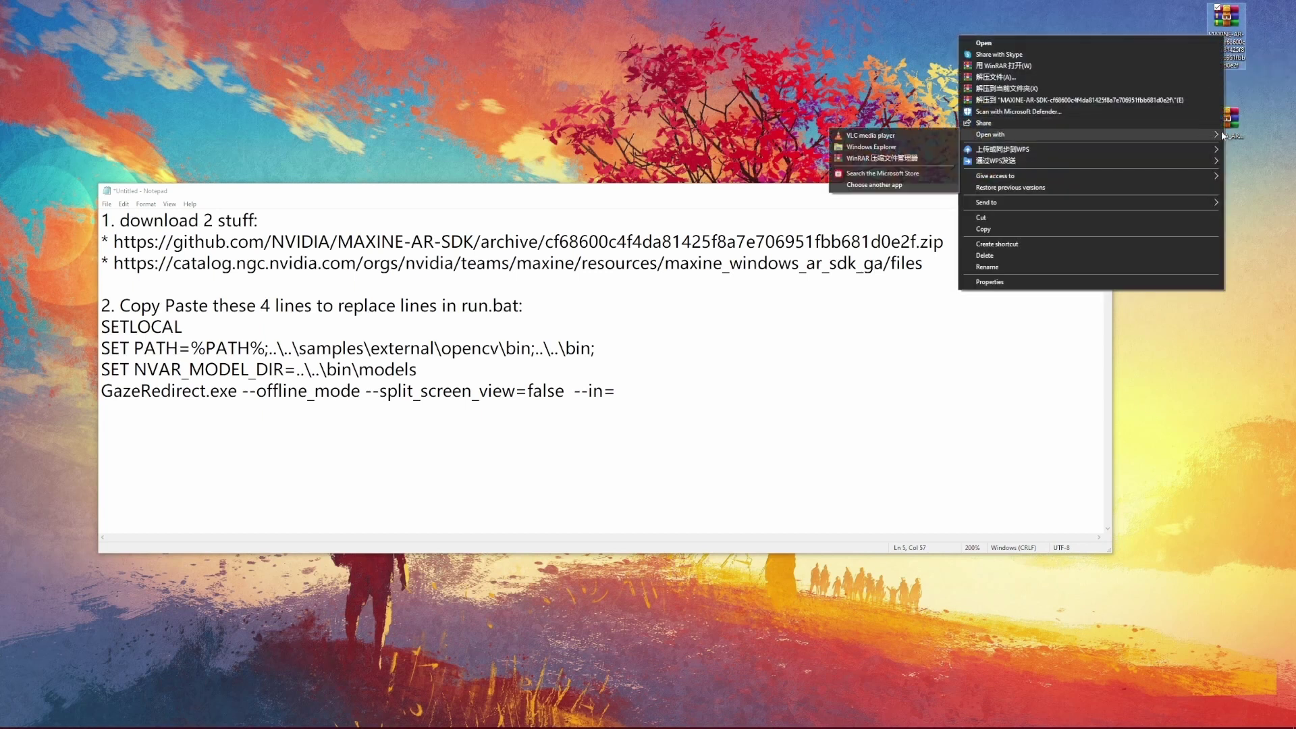
{"action": "left_click", "coordinate": [895, 146]}
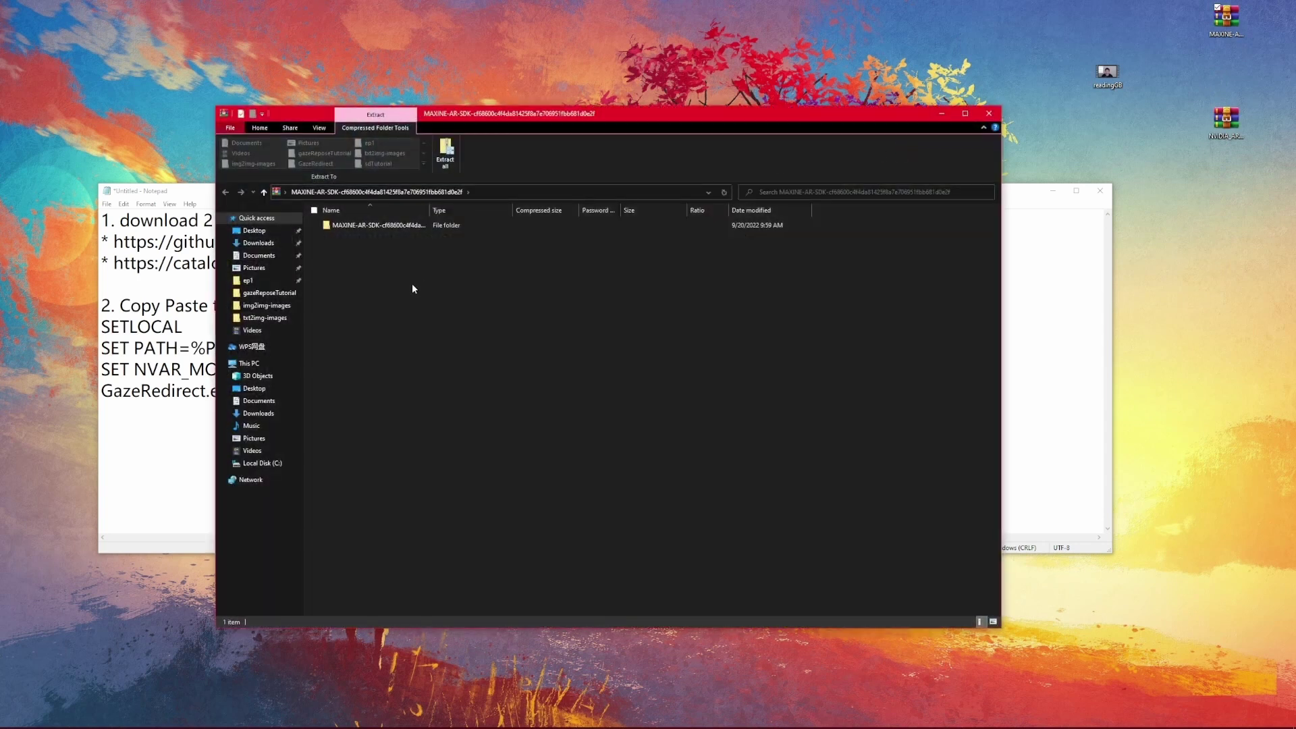
{"action": "double_click", "coordinate": [404, 227]}
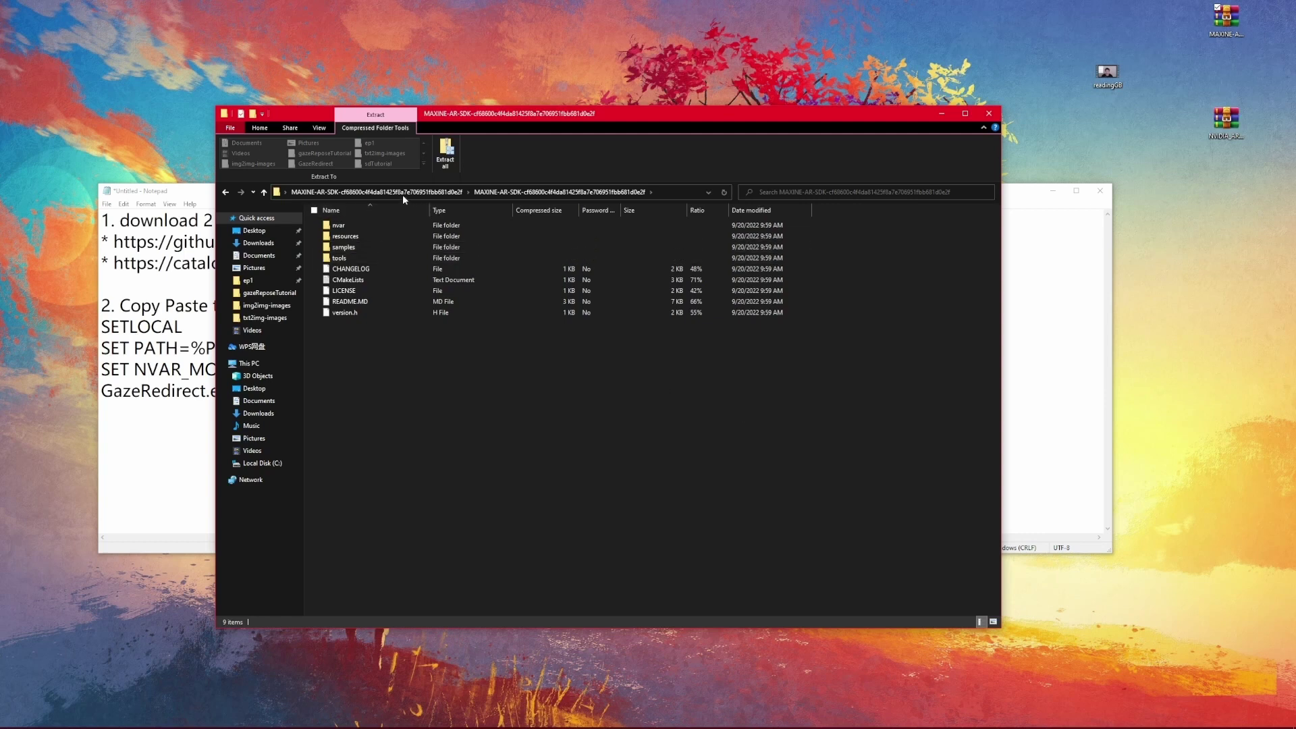
Extract the MAXINE-AR-SDK folder from the zip's top level onto the desktop.
{"action": "left_click", "coordinate": [263, 193]}
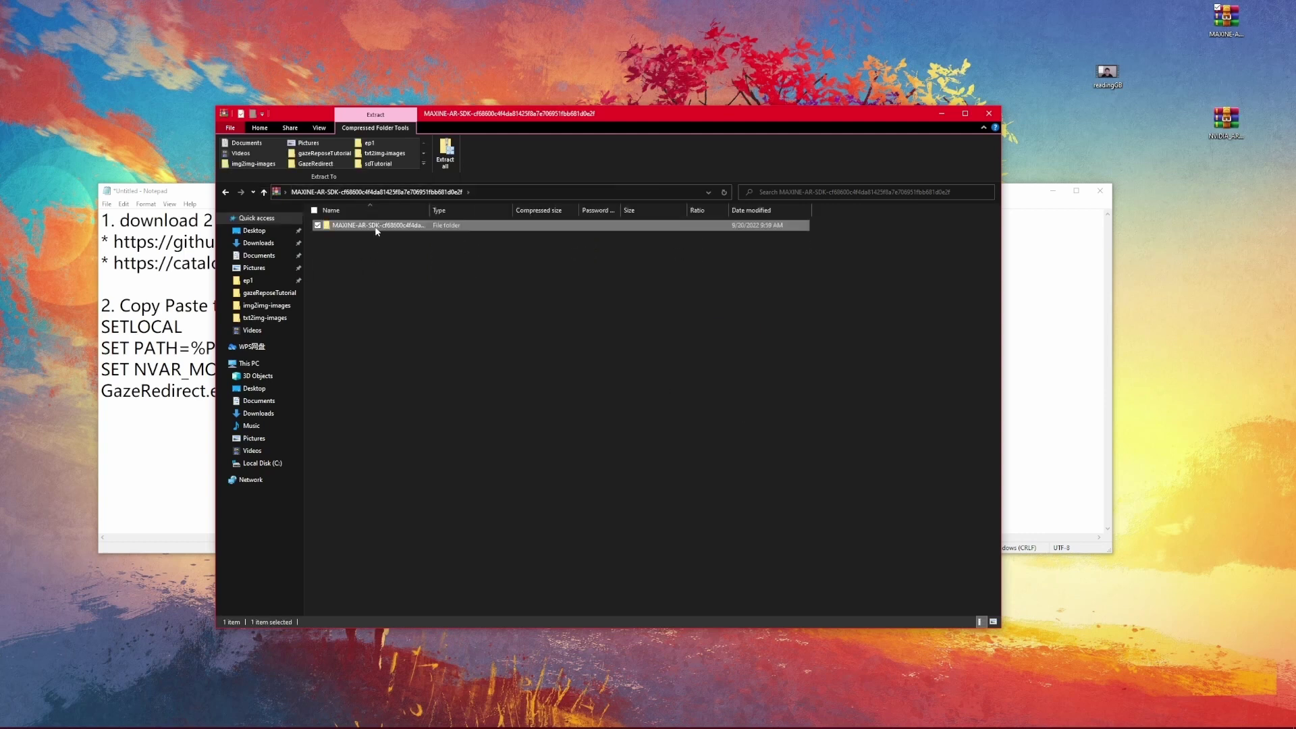
{"action": "left_click_drag", "start_coordinate": [376, 231], "coordinate": [1028, 62]}
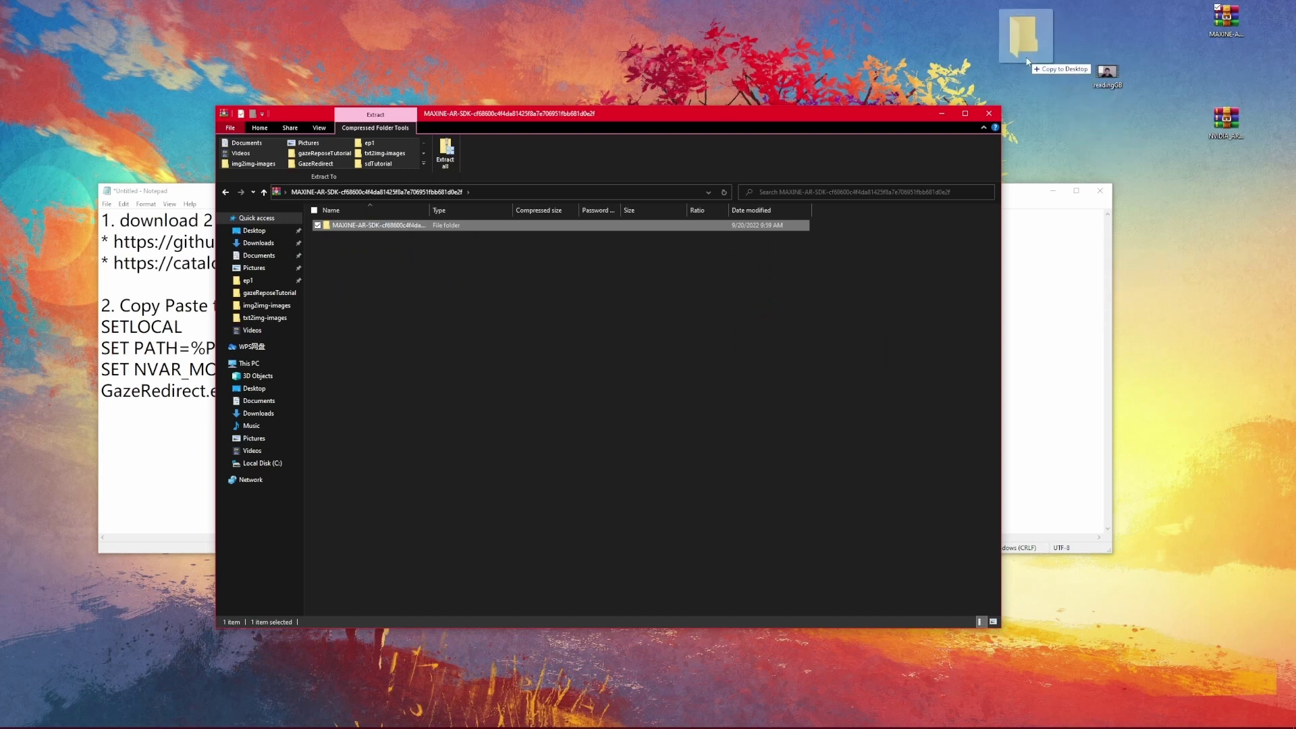
{"action": "left_click_drag", "start_coordinate": [1027, 61], "coordinate": [1026, 57]}
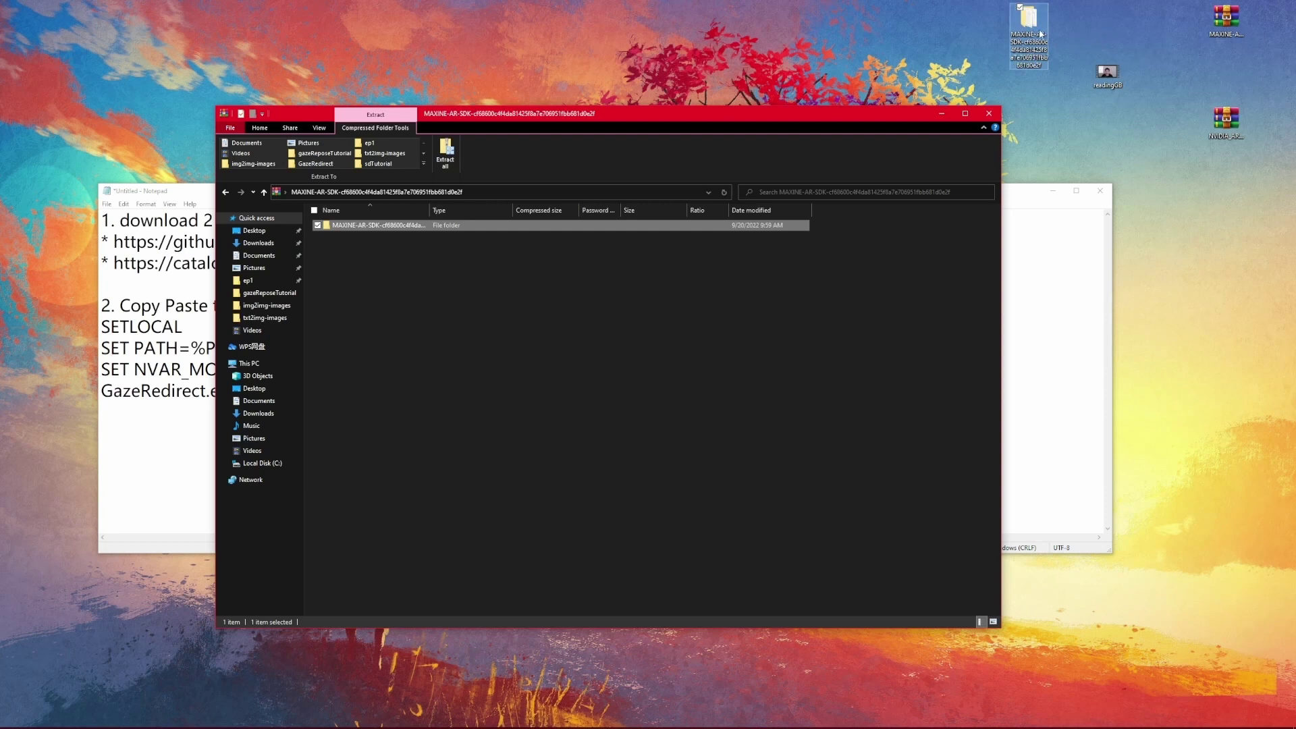
Rename the extracted desktop folder to 'gaze'.
{"action": "left_click", "coordinate": [1032, 49]}
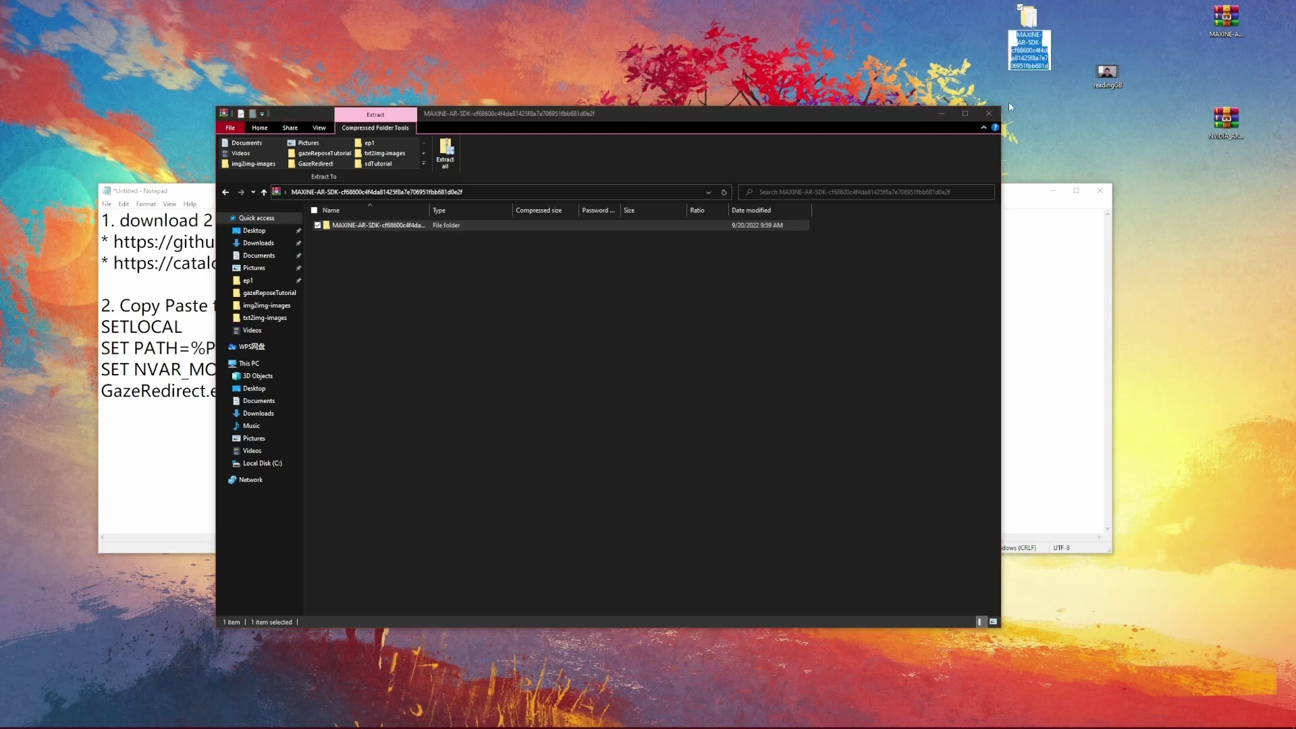
{"action": "type", "text": "gaz"}
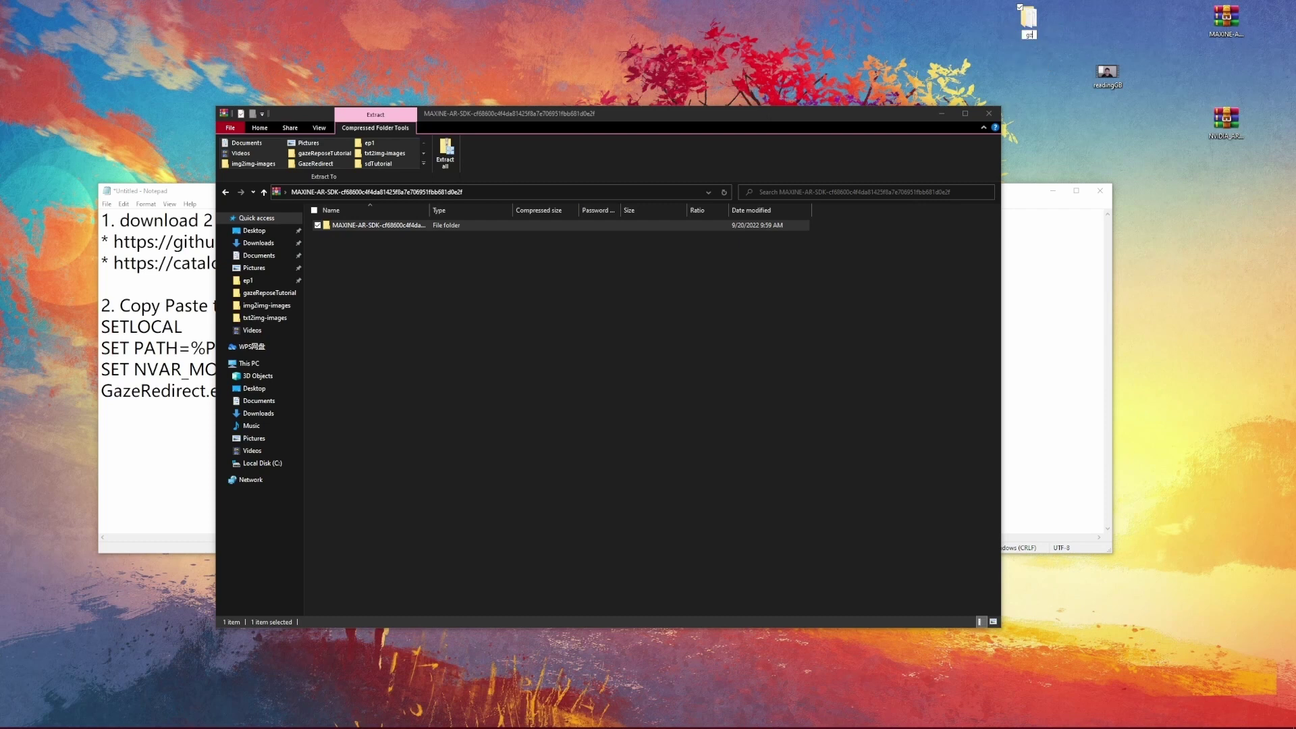
{"action": "type", "text": "e"}
{"action": "key", "text": "Return"}
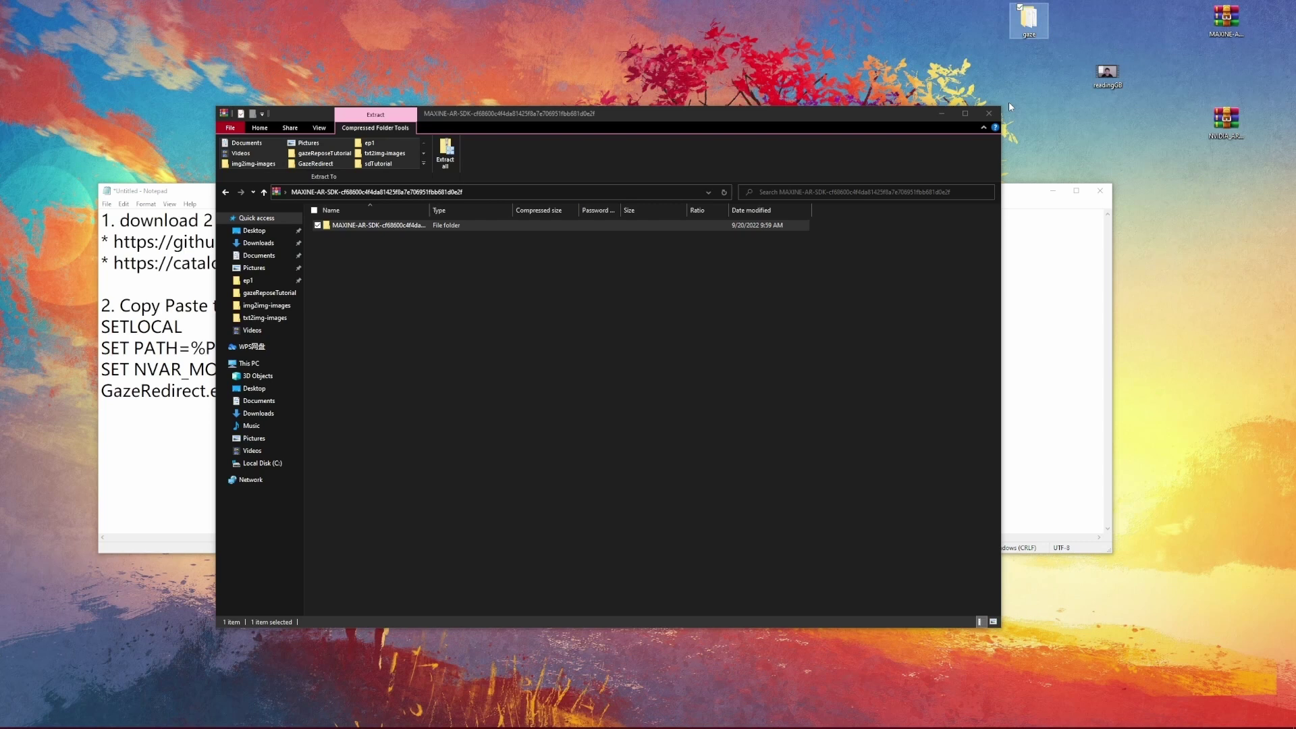
{"action": "left_click", "coordinate": [1228, 151]}
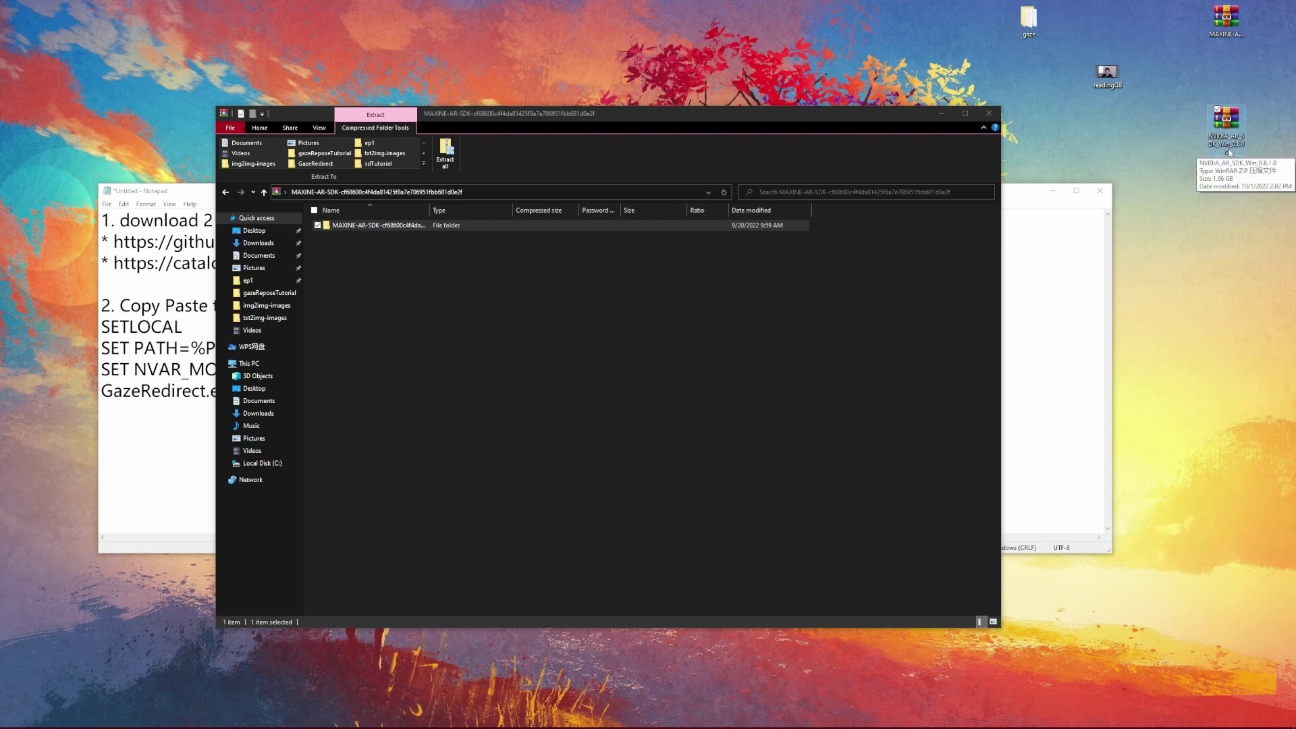
Open the NVIDIA_AR_SDK_Win_0.8.1.0 zip in File Explorer and move its window up-left.
{"action": "right_click", "coordinate": [1228, 152]}
{"action": "mouse_move", "coordinate": [1161, 248]}
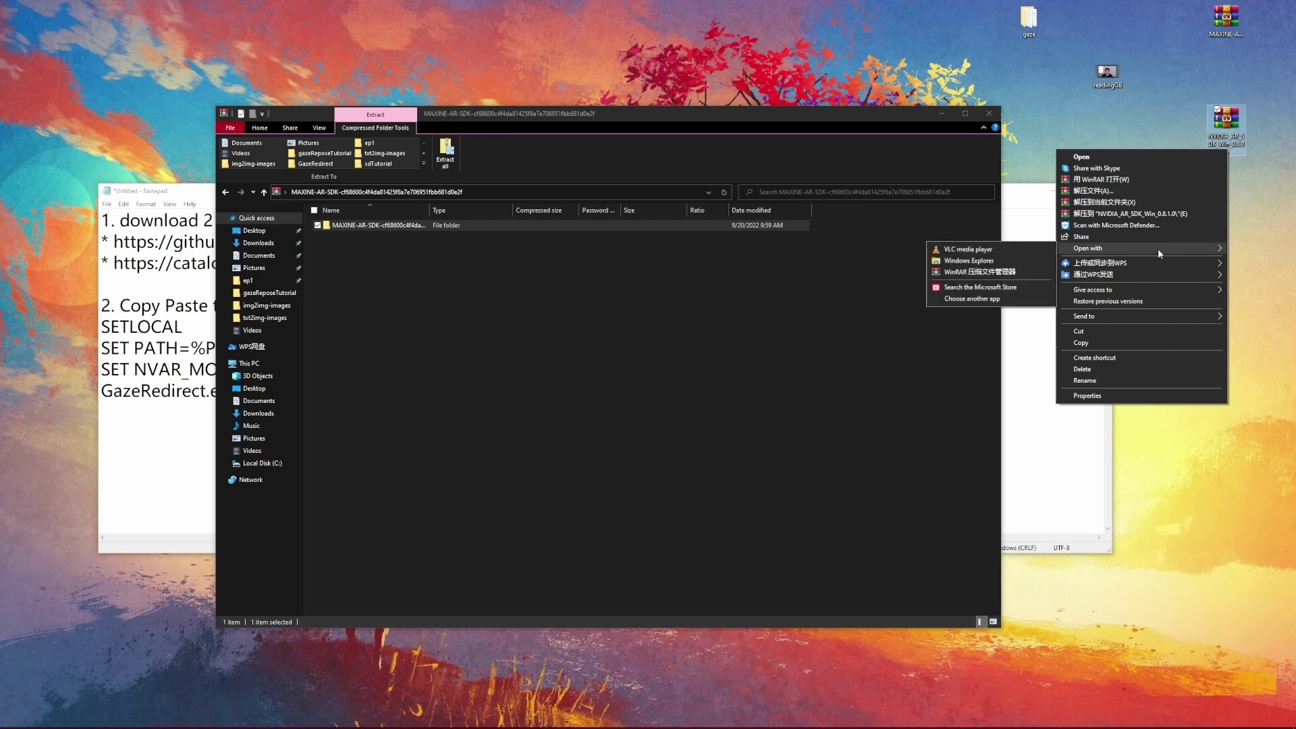
{"action": "left_click", "coordinate": [1010, 262]}
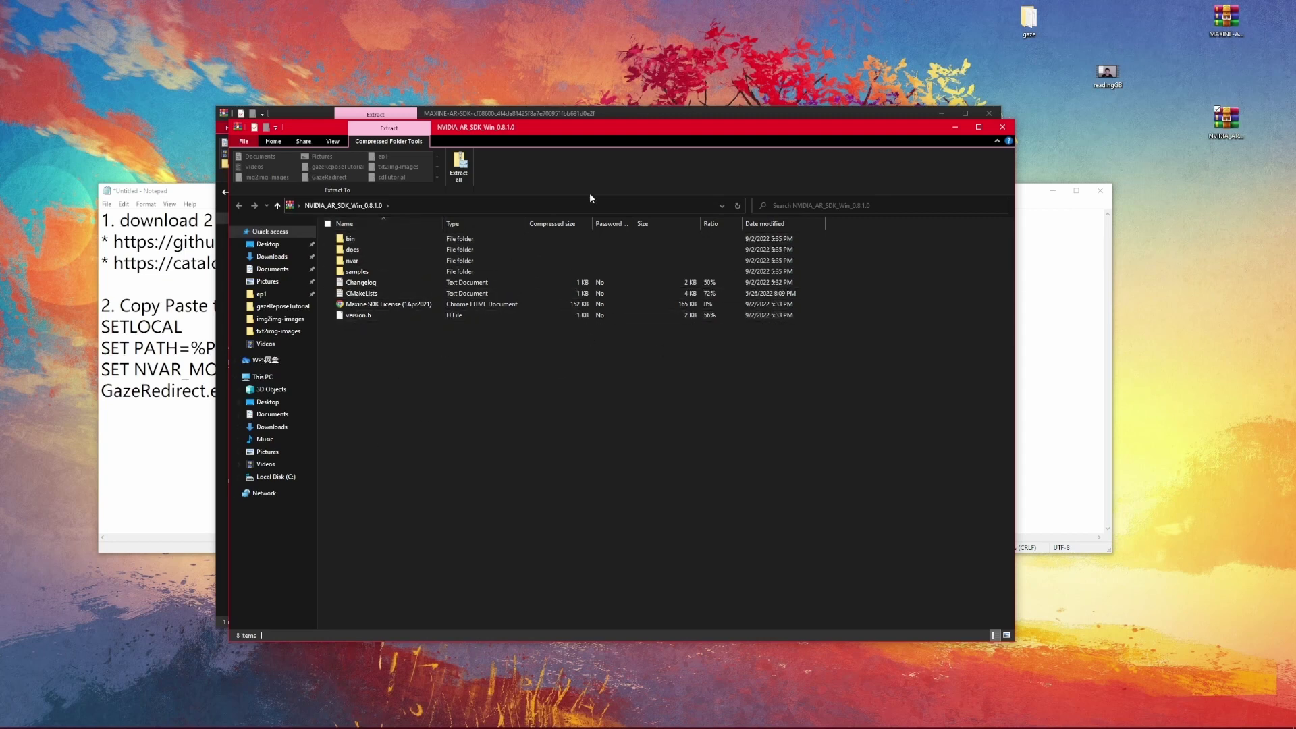
{"action": "left_click_drag", "start_coordinate": [573, 128], "coordinate": [468, 93]}
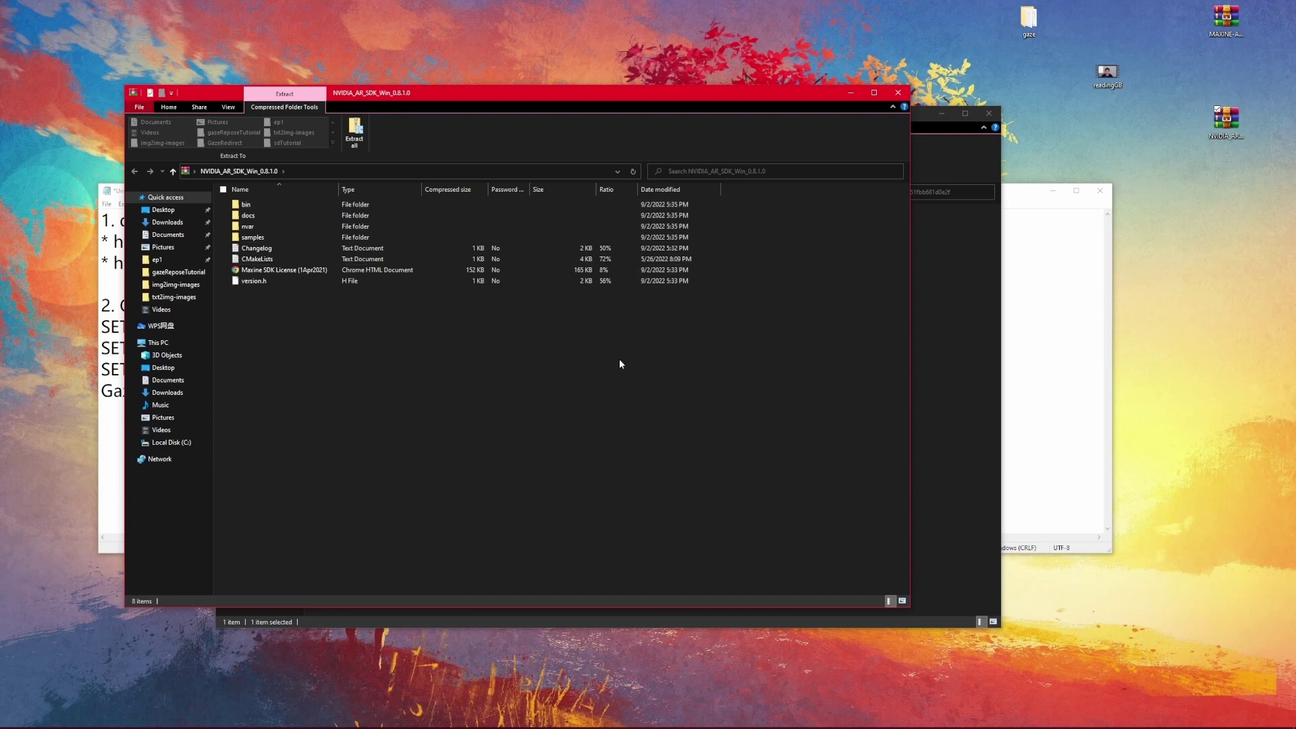
Open the gaze folder beside it and drag the SDK's bin folder into gaze.
{"action": "double_click", "coordinate": [1032, 27]}
{"action": "left_click_drag", "start_coordinate": [763, 106], "coordinate": [1043, 236]}
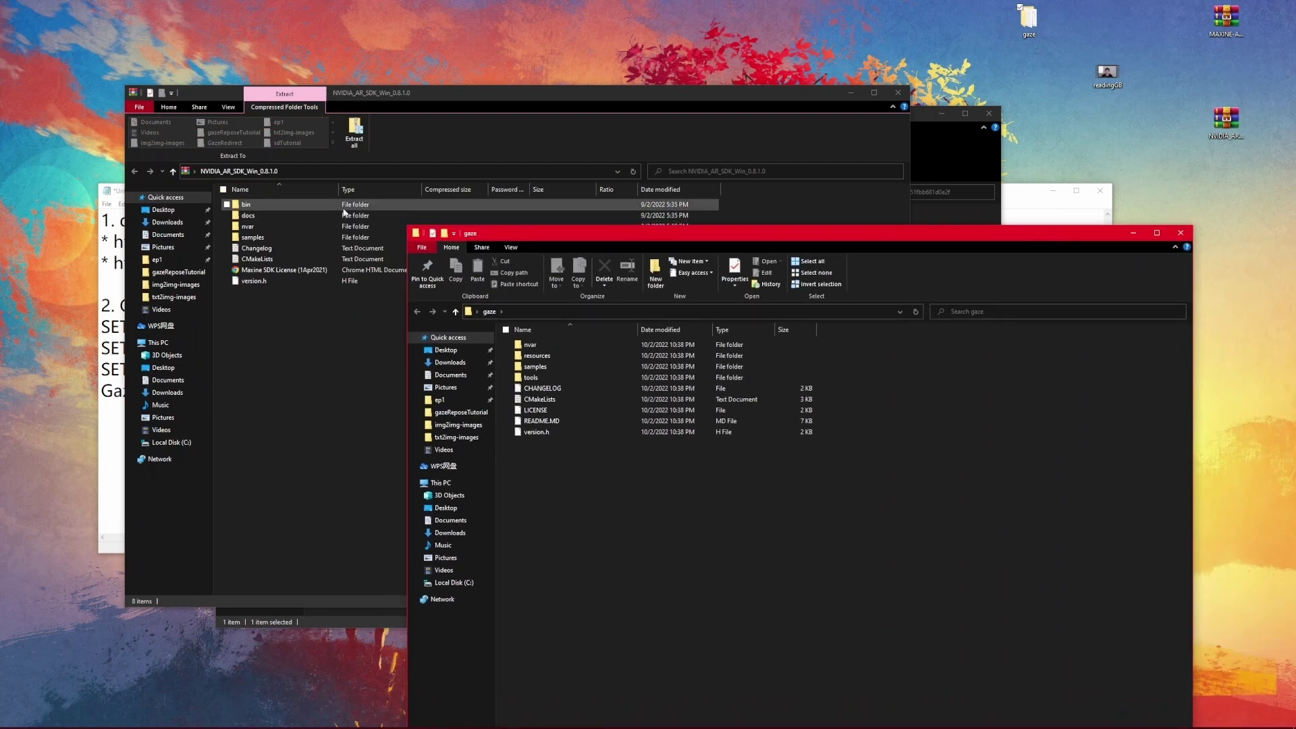
{"action": "left_click", "coordinate": [301, 205]}
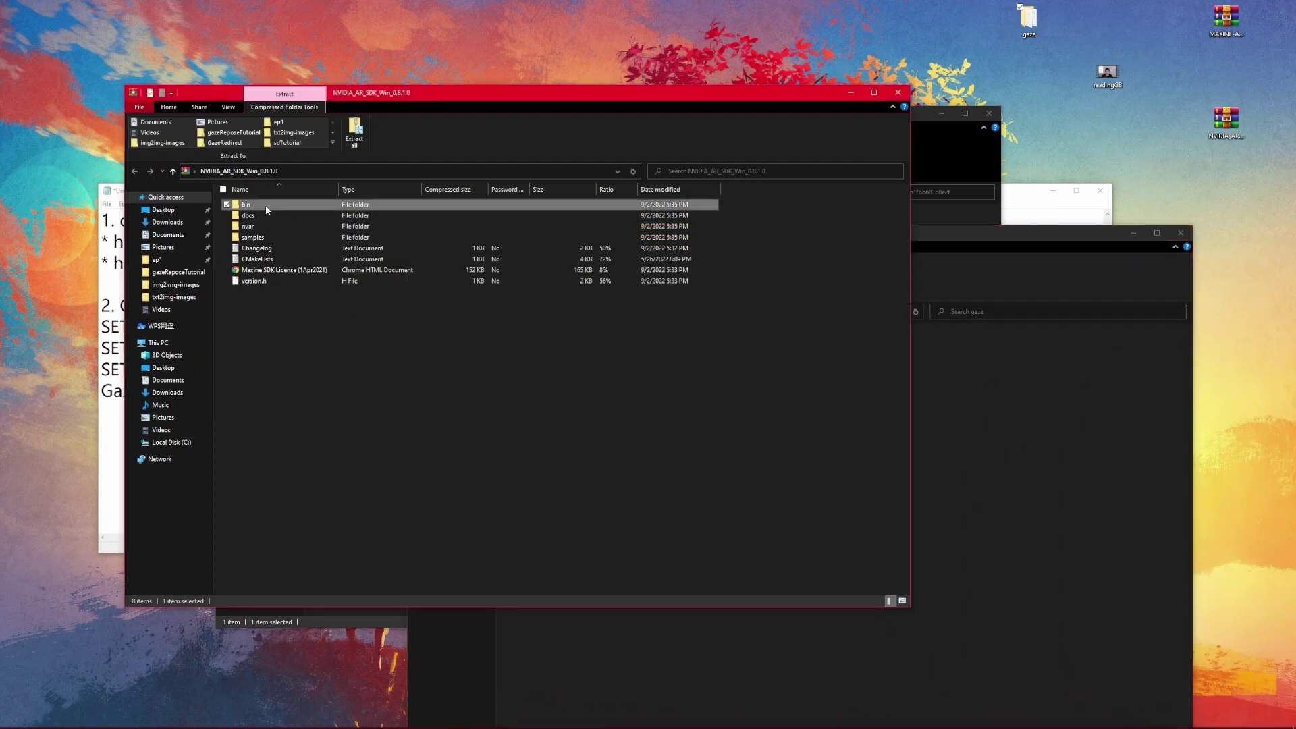
{"action": "left_click_drag", "start_coordinate": [267, 204], "coordinate": [1022, 427]}
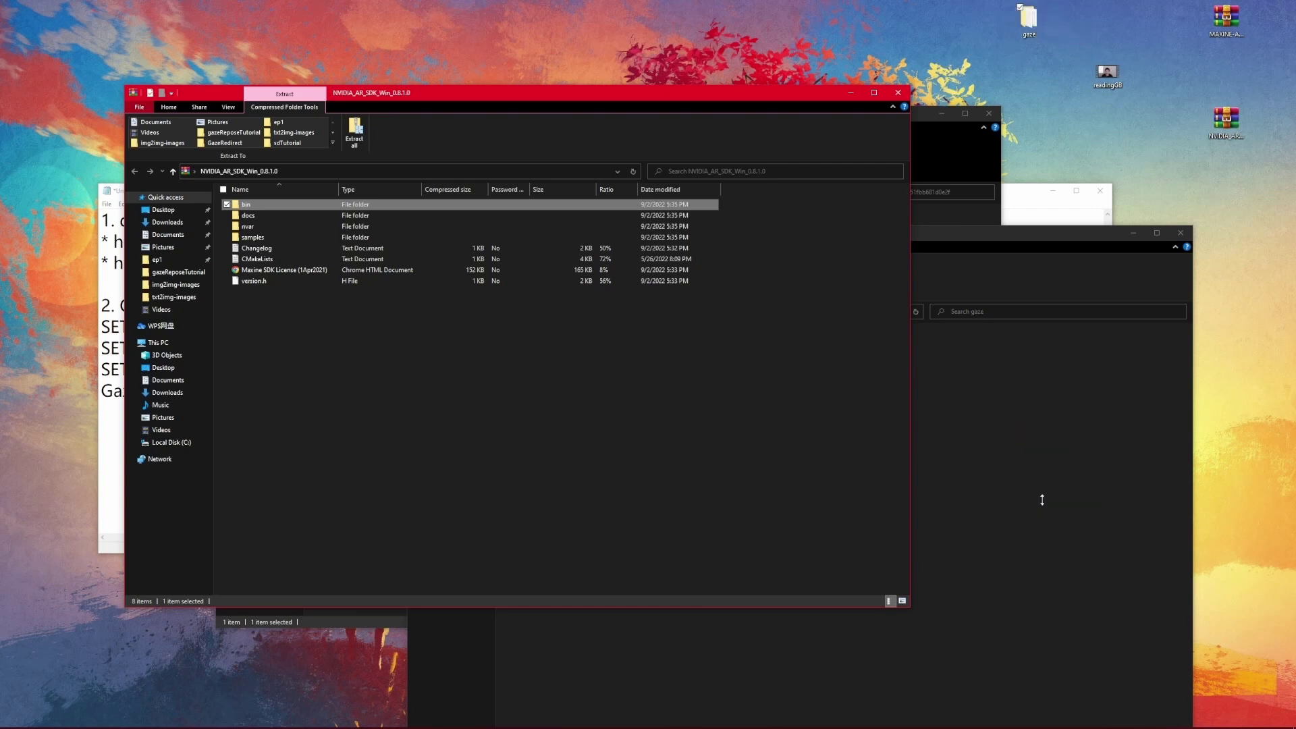